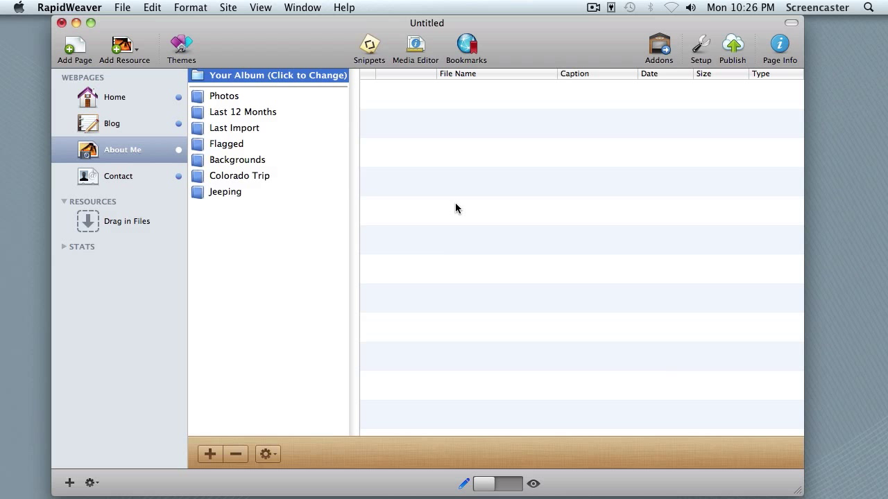
Open the Themes drawer and scroll up and down through the All Themes (47) list.
left_click(180, 48)
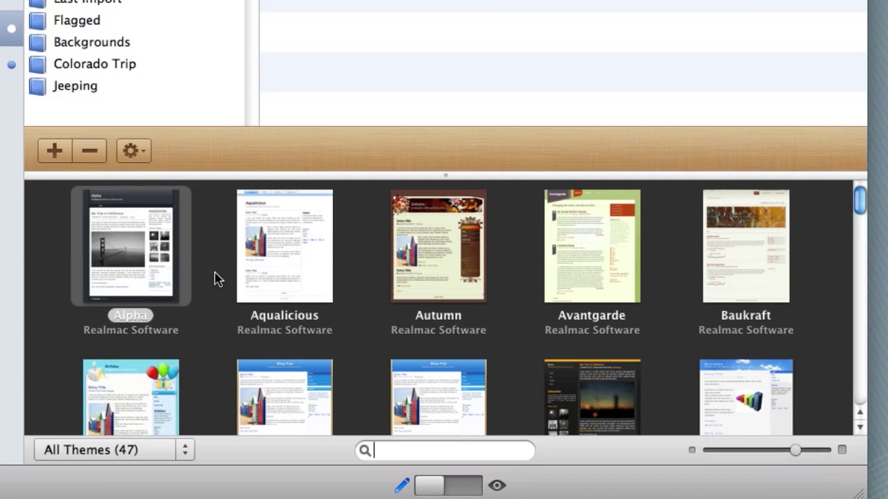
scroll(215, 279, "down", 3)
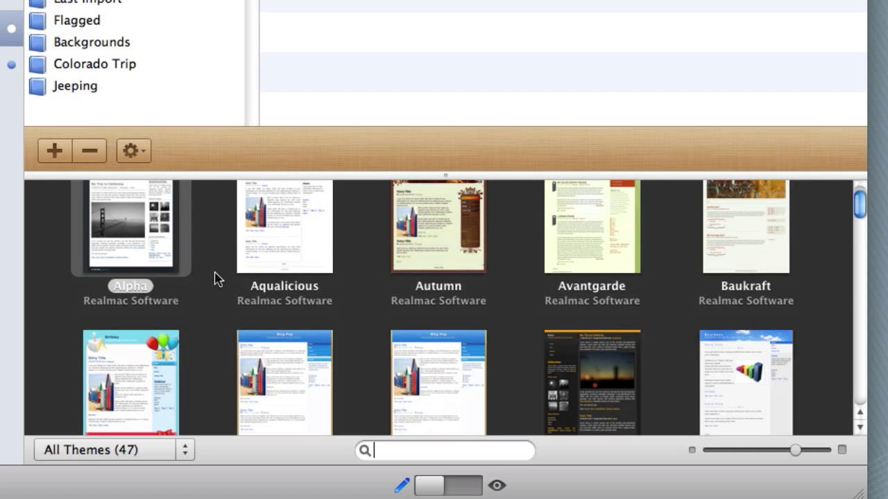
scroll(215, 279, "down", 10)
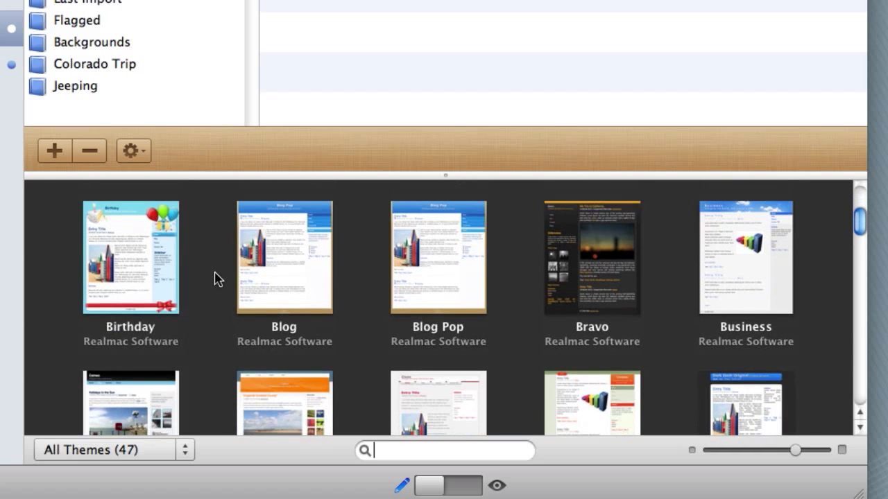
scroll(215, 279, "down", 8)
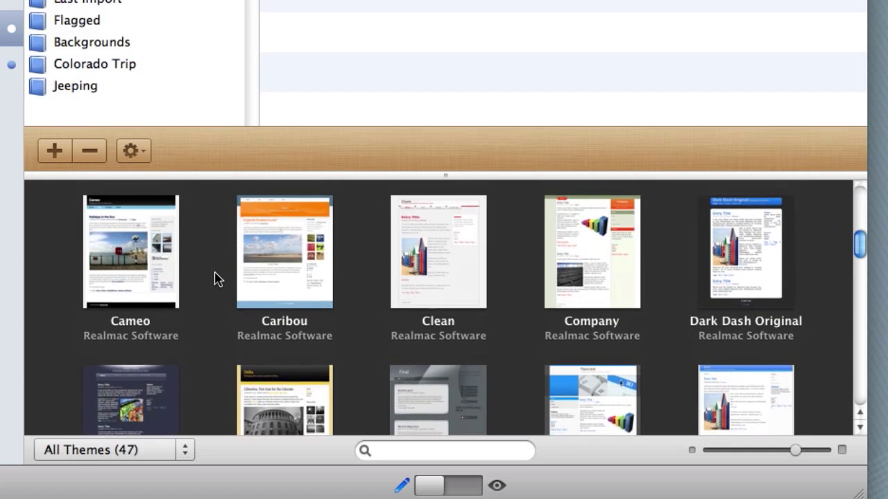
scroll(215, 278, "down", 10)
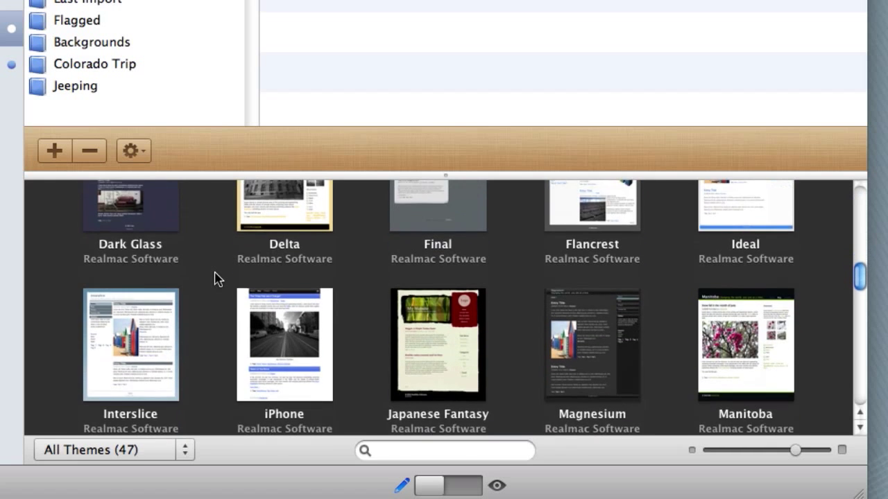
scroll(215, 278, "down", 10)
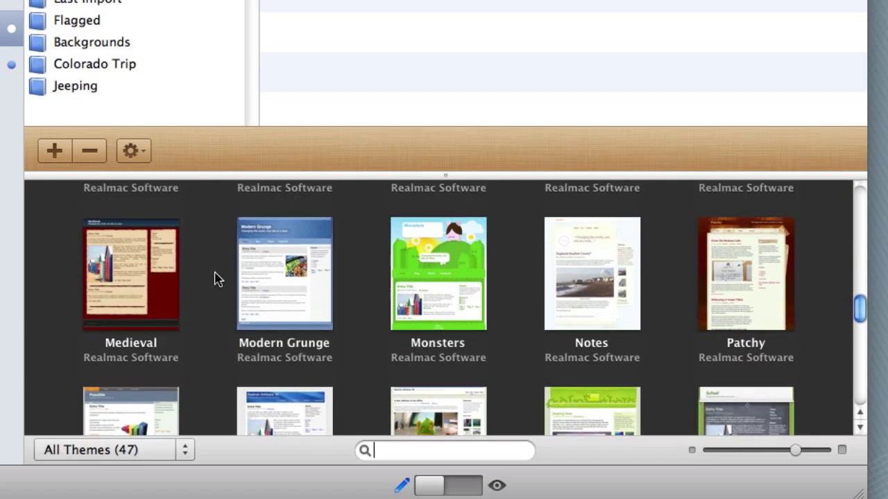
scroll(215, 279, "down", 10)
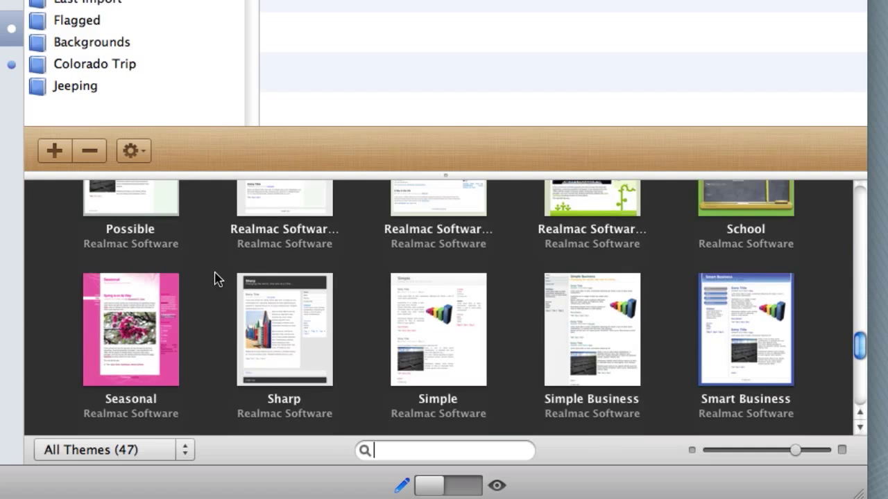
scroll(215, 278, "down", 10)
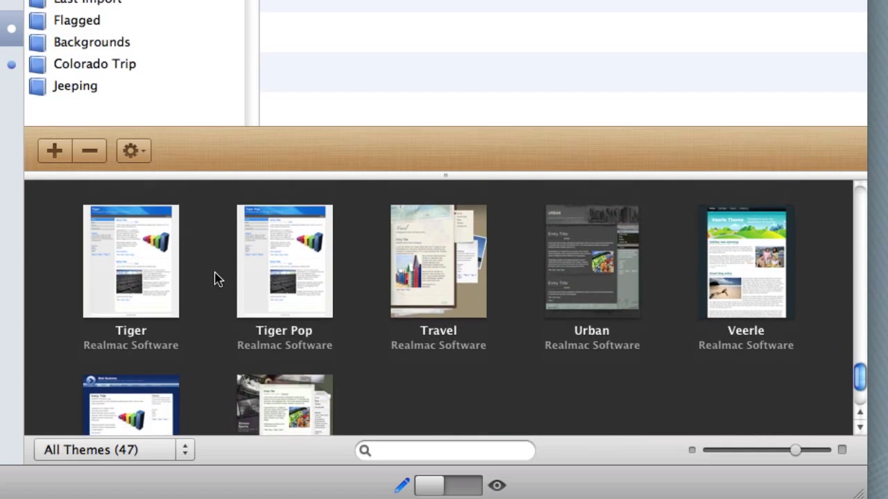
scroll(215, 278, "down", 3)
scroll(215, 279, "up", 15)
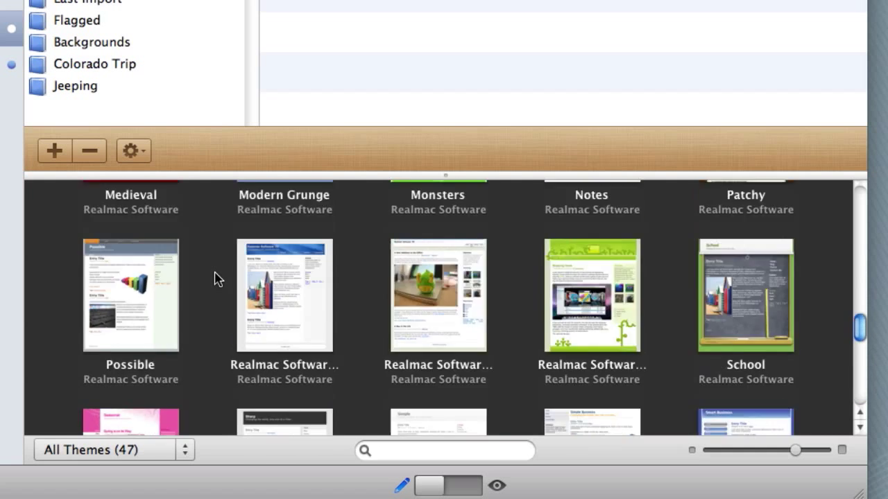
scroll(215, 279, "up", 15)
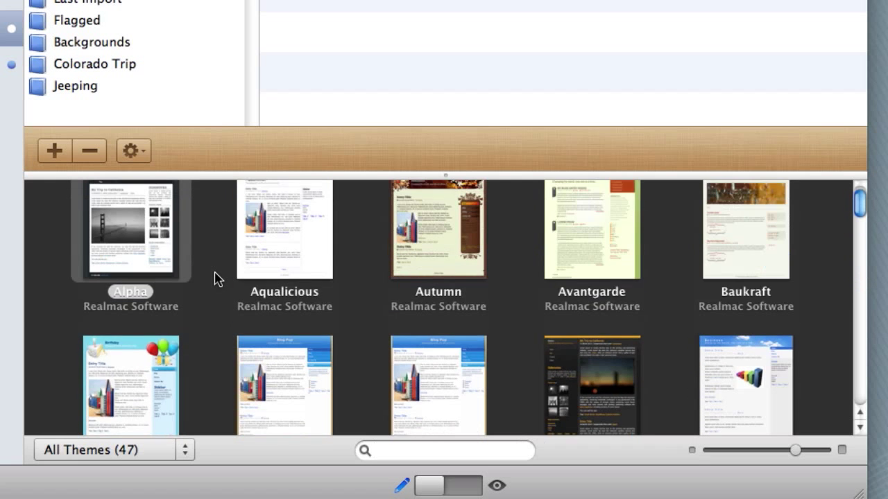
scroll(215, 279, "up", 2)
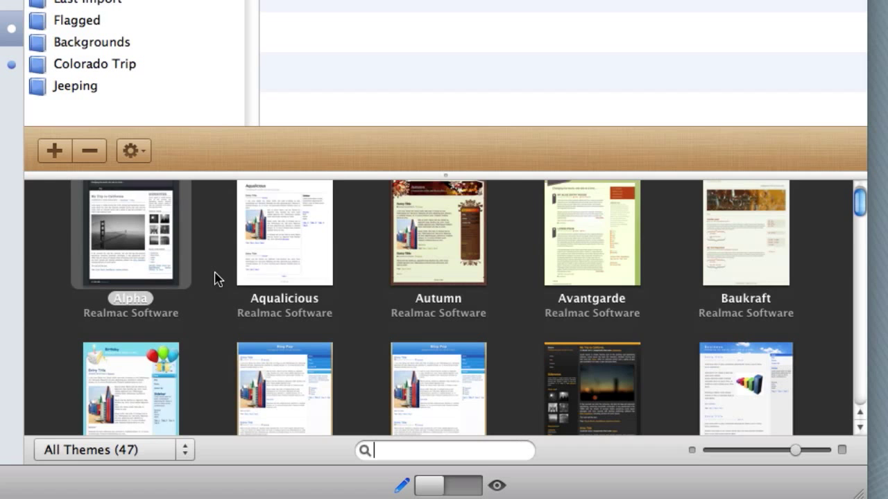
scroll(215, 279, "down", 5)
scroll(215, 278, "down", 4)
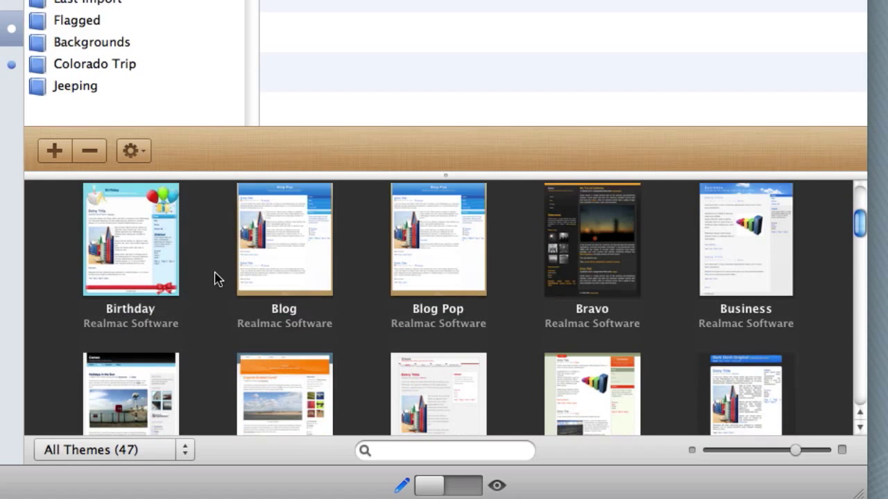
scroll(215, 279, "down", 1)
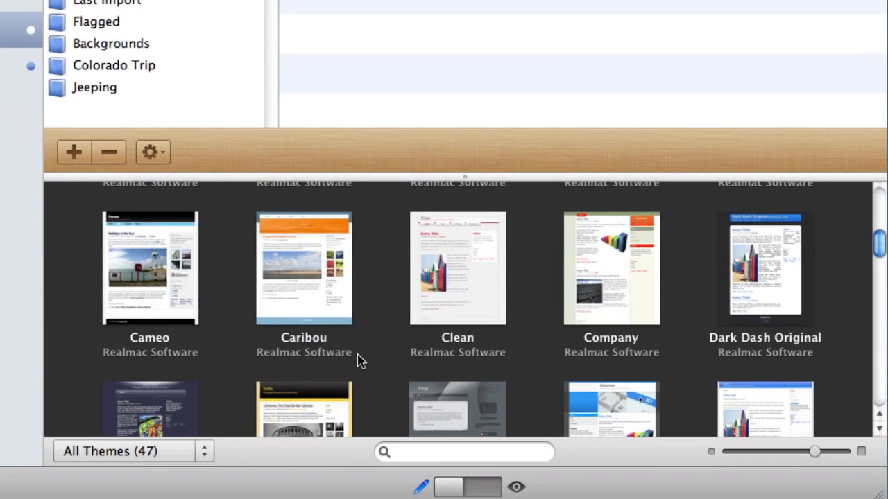
scroll(359, 358, "down", 10)
scroll(358, 359, "up", 8)
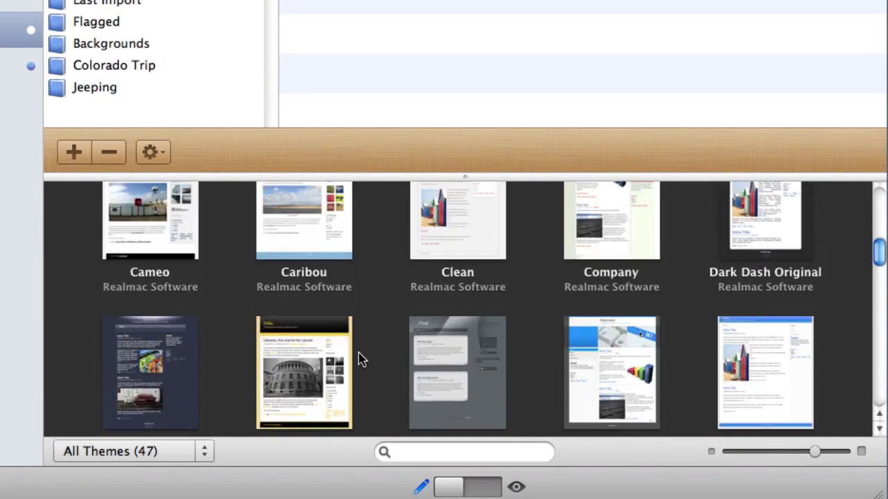
scroll(358, 358, "up", 4)
scroll(359, 358, "down", 5)
Pick Delta, then filter to the 5.0 Themes (6) and choose Veerle as the site theme.
left_click(294, 301)
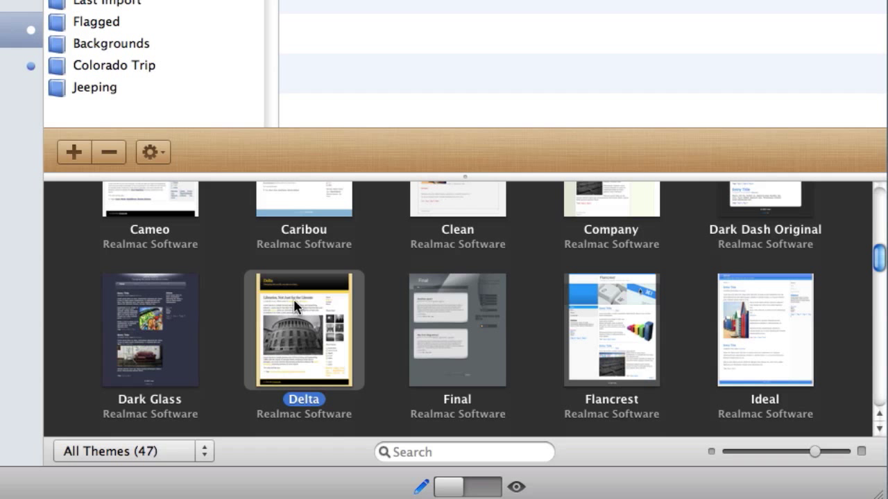
left_click(203, 456)
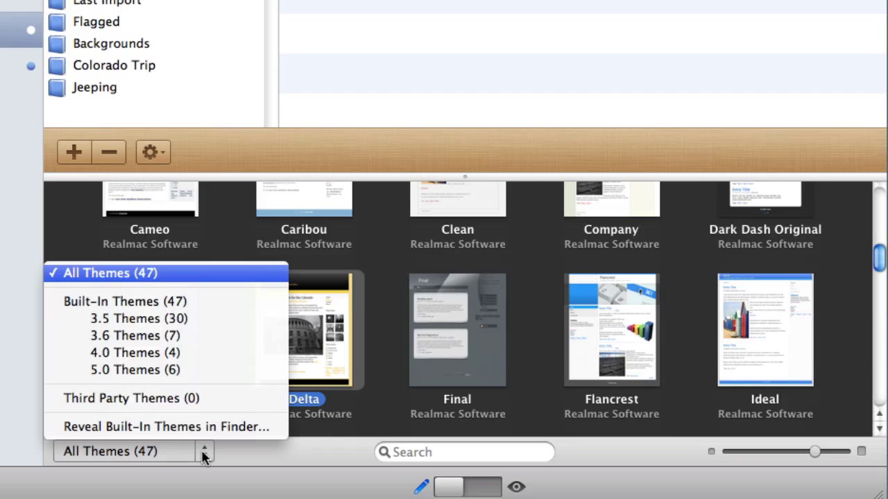
left_click(189, 371)
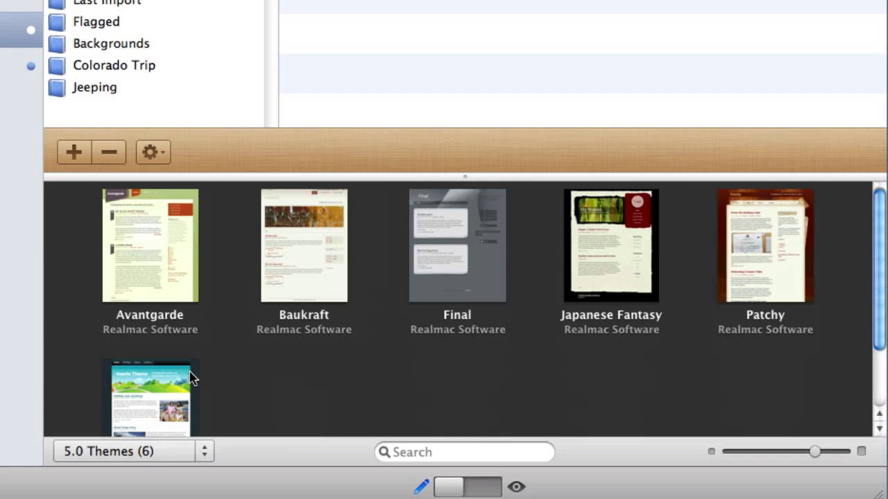
scroll(232, 354, "down", 3)
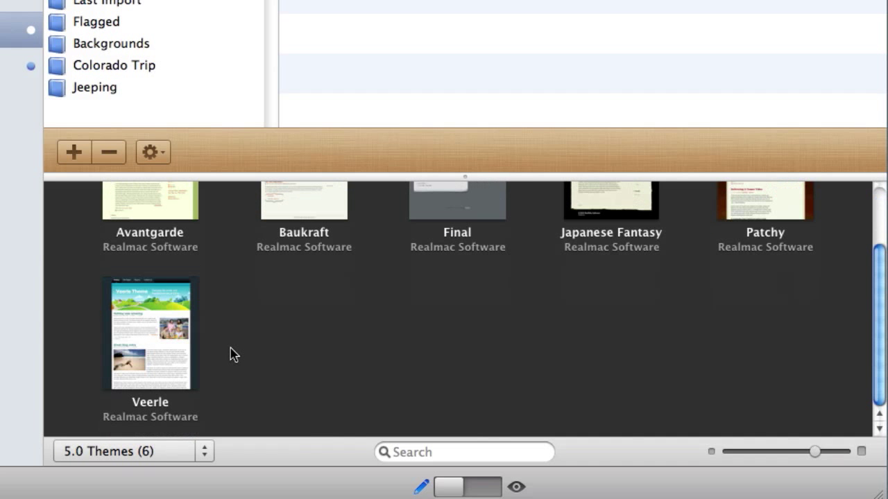
left_click(152, 327)
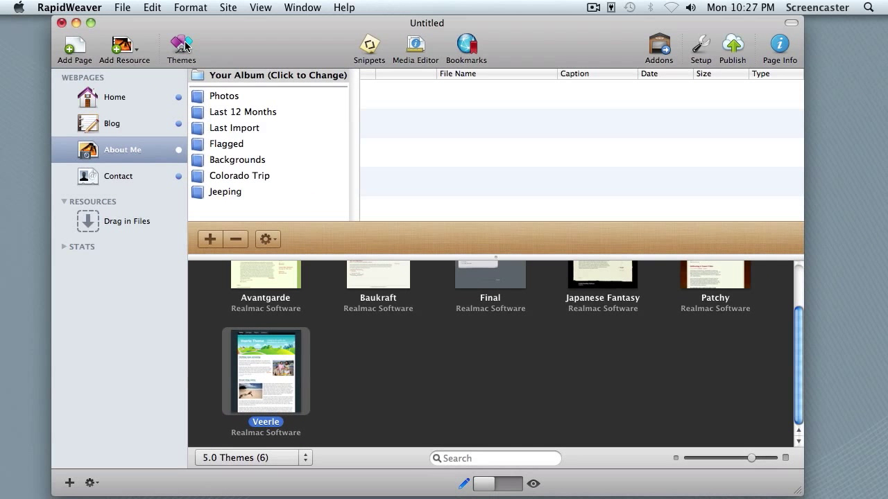
Close the theme browser and select the nine-image Backgrounds album for the About Me page.
left_click(183, 46)
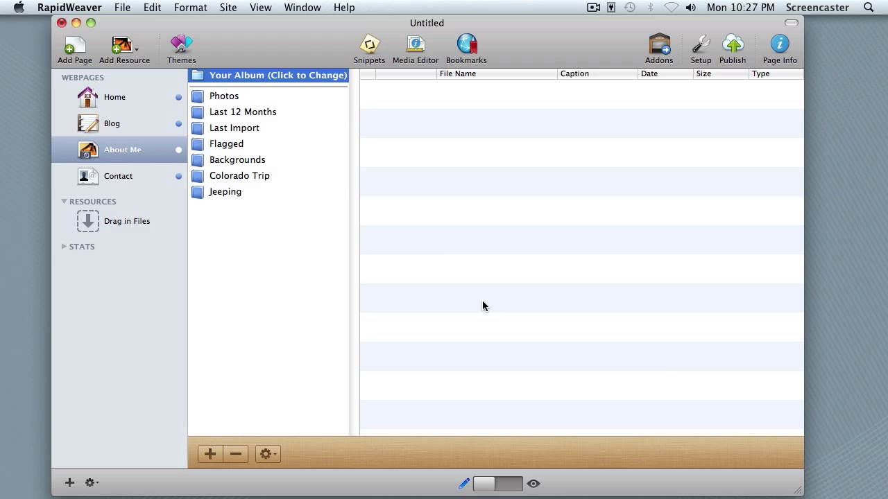
left_click(255, 161)
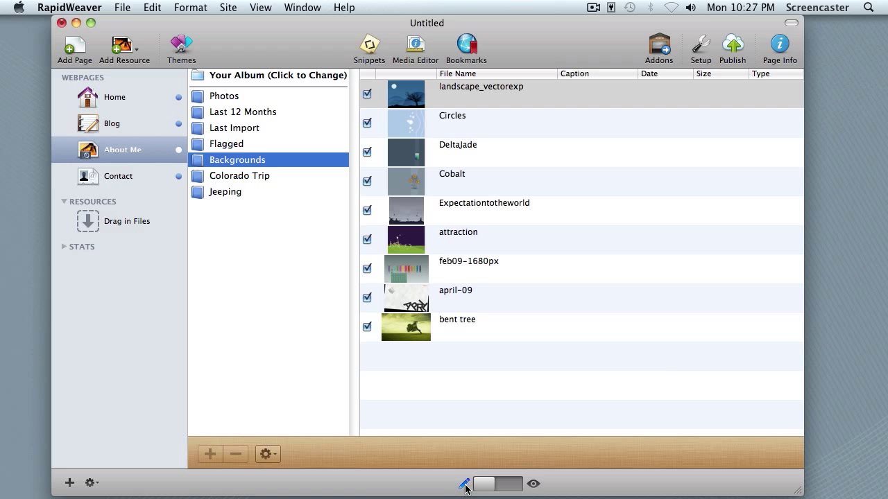
Switch About Me to live preview and scroll the Backgrounds gallery down to the footer and back.
left_click(516, 485)
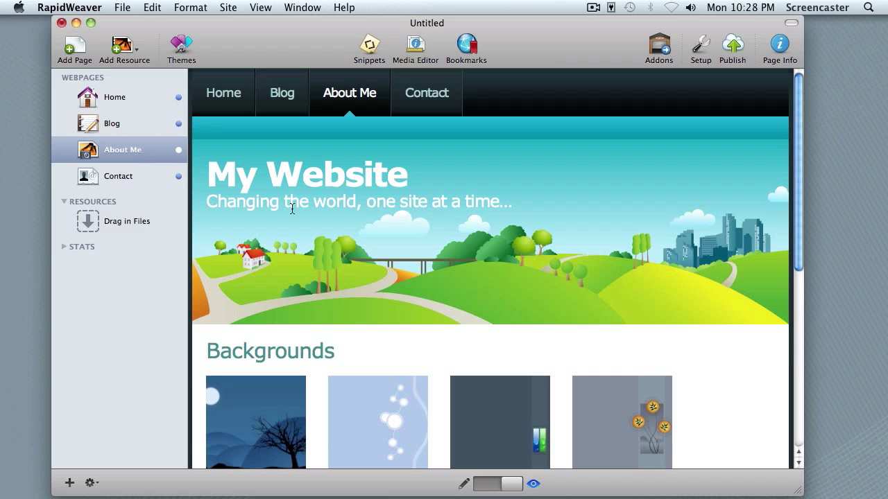
scroll(507, 303, "down", 10)
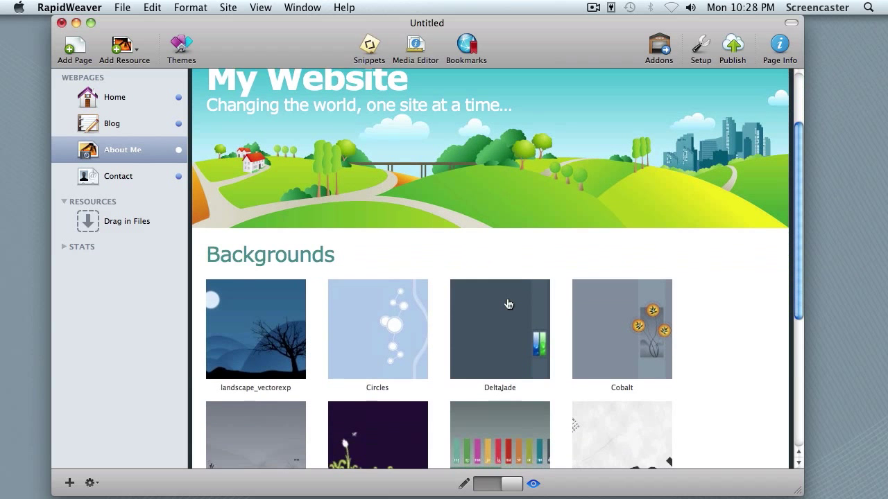
scroll(508, 302, "down", 2)
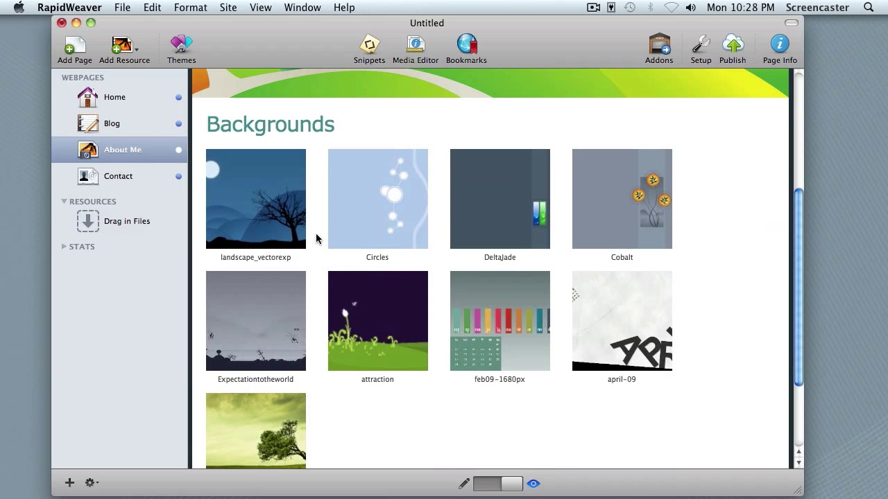
scroll(317, 240, "down", 4)
scroll(318, 243, "down", 2)
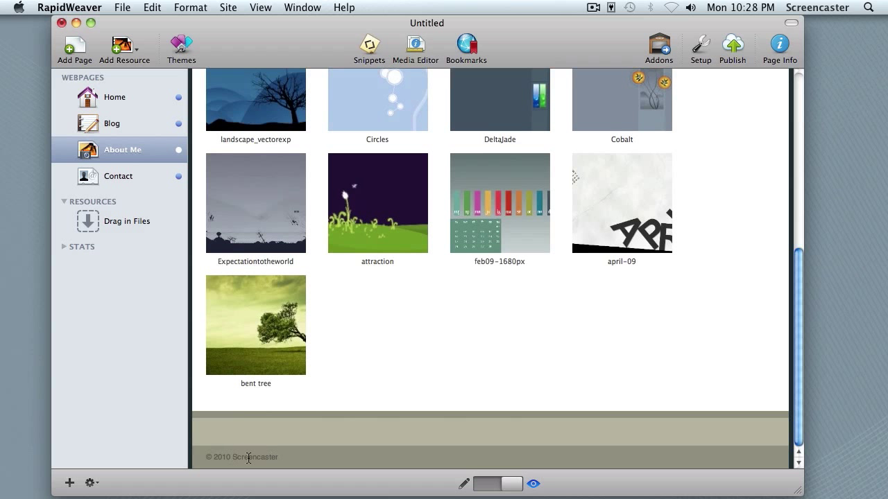
scroll(427, 407, "up", 10)
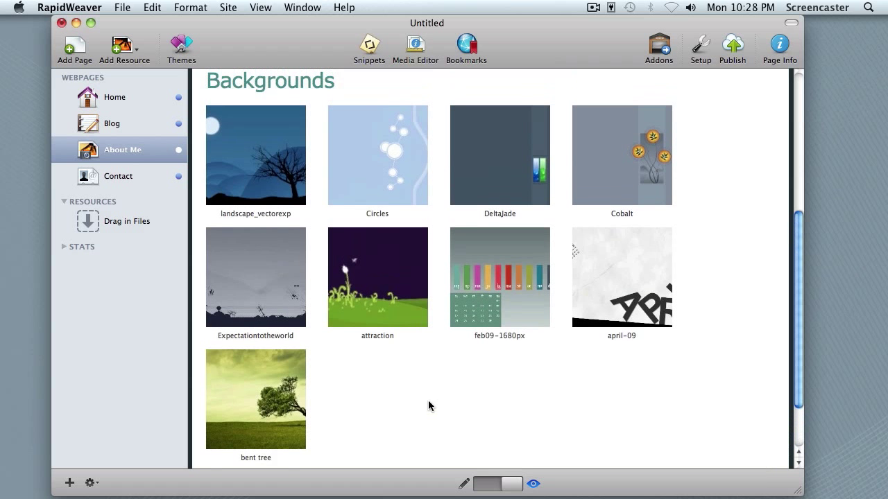
scroll(428, 406, "up", 2)
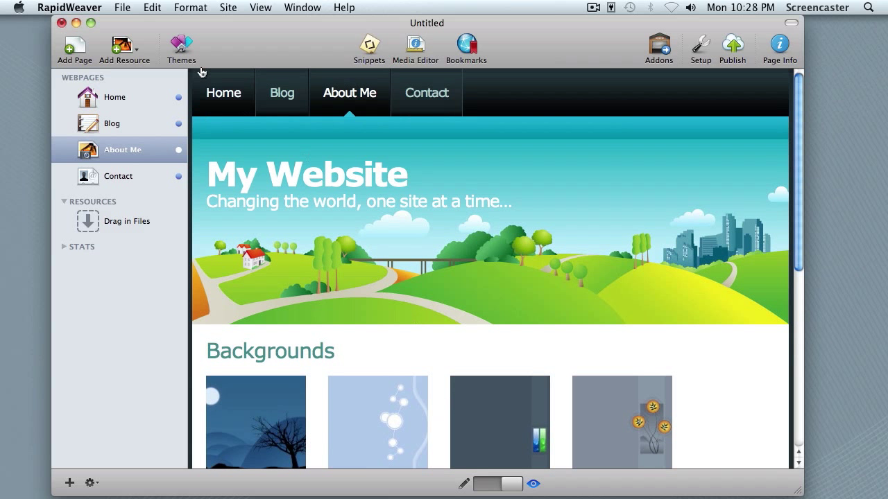
Reopen the theme browser, enlarge the page preview, and apply the Avantgarde theme.
left_click(180, 50)
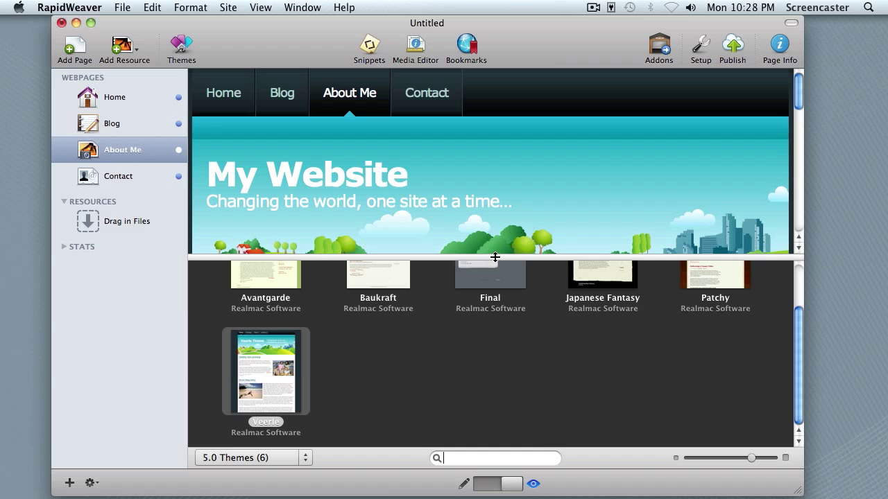
left_click_drag(495, 258, 497, 346)
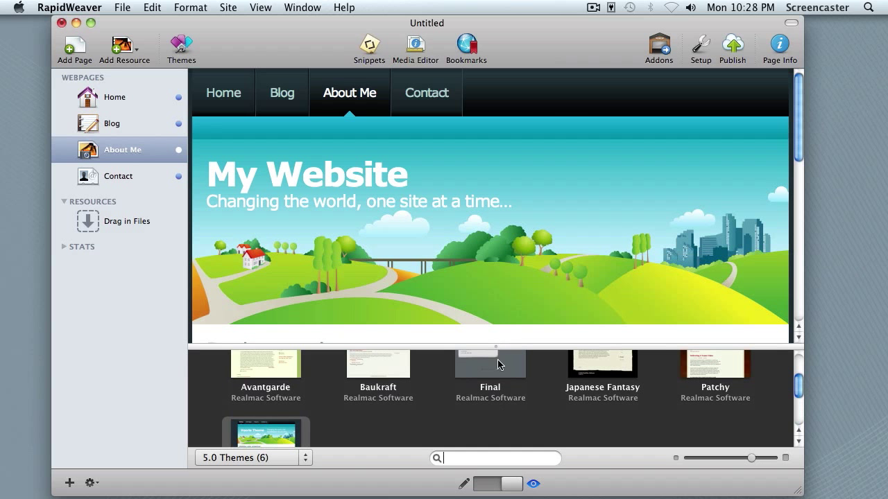
scroll(495, 385, "up", 3)
left_click(255, 365)
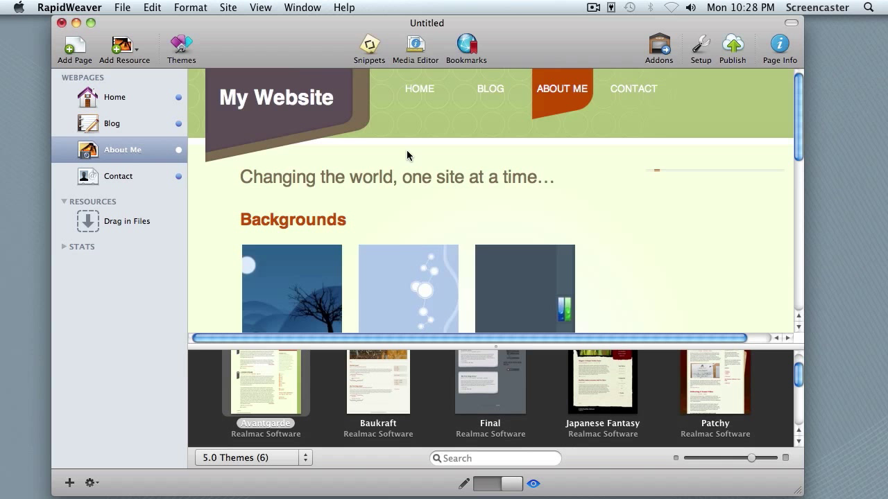
Try the Baukraft theme, then settle on the Final theme for the site.
scroll(482, 248, "down", 10)
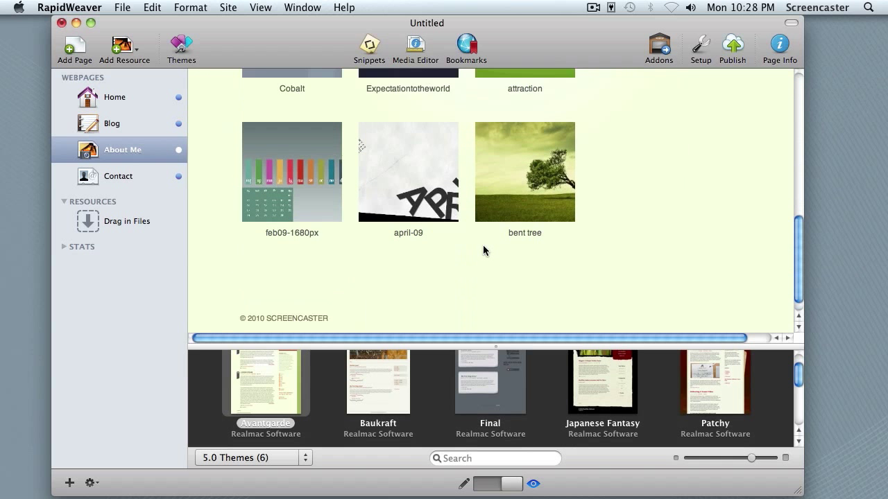
scroll(483, 244, "up", 10)
left_click(383, 397)
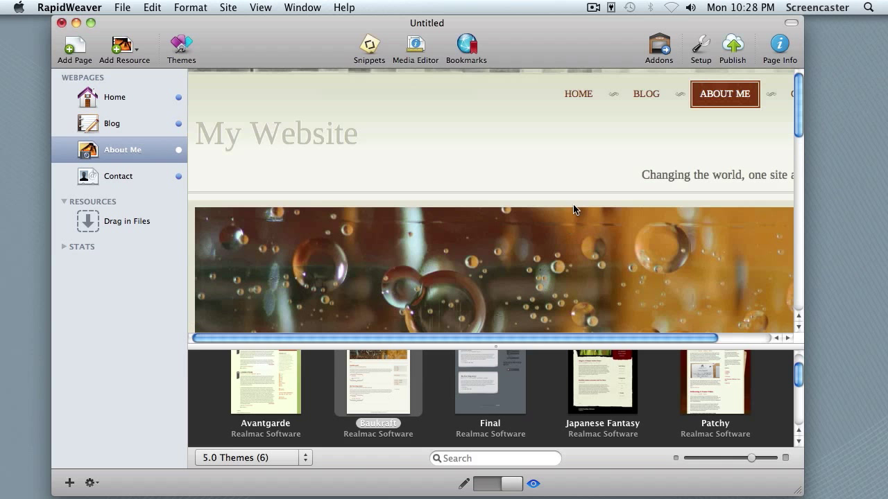
scroll(573, 209, "down", 10)
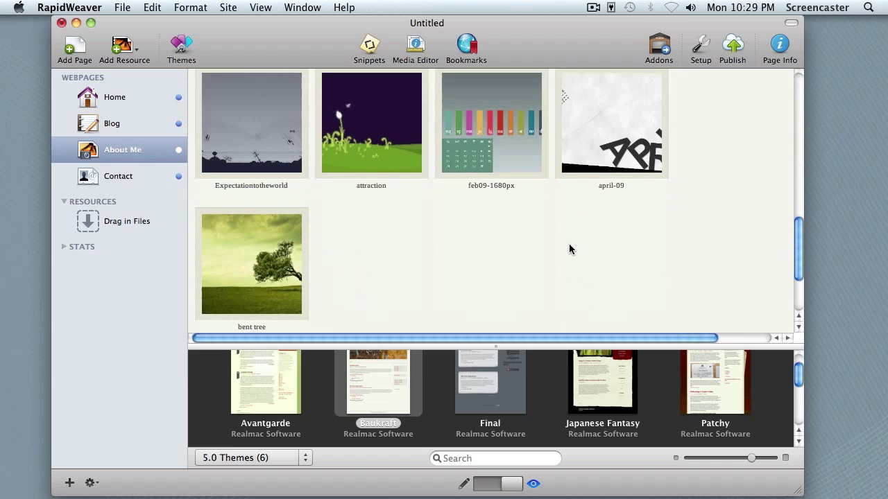
scroll(569, 249, "up", 10)
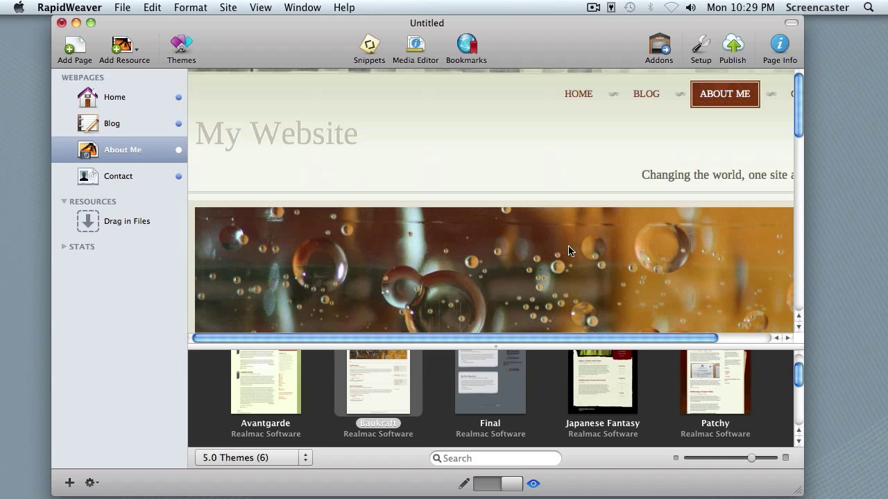
left_click(484, 412)
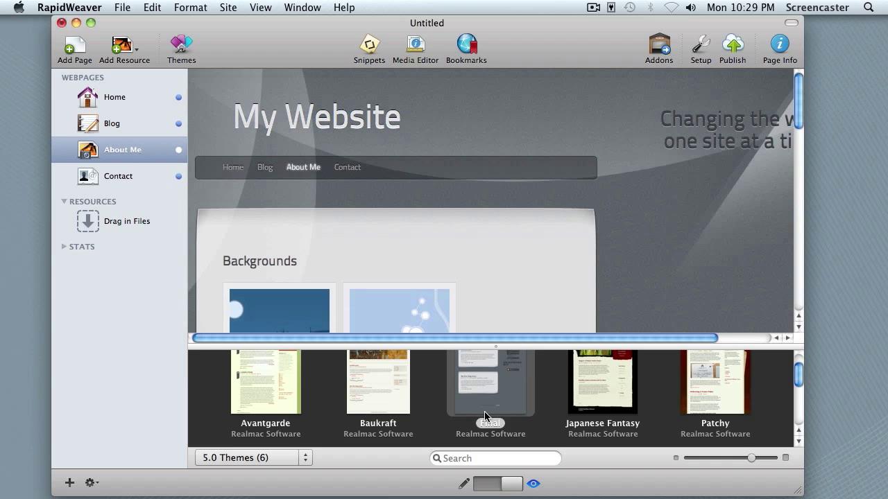
scroll(626, 129, "down", 5)
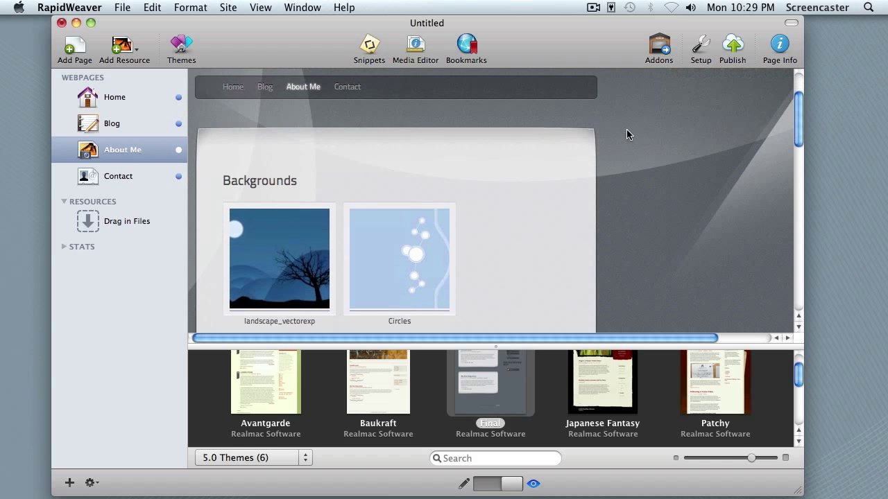
scroll(629, 141, "up", 5)
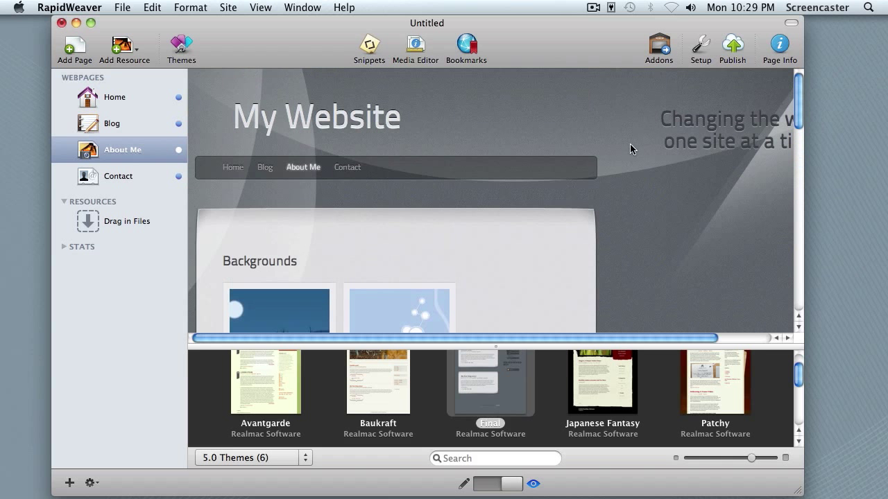
Hide the theme browser and scroll the Final-styled preview down to bent tree and back.
left_click(176, 46)
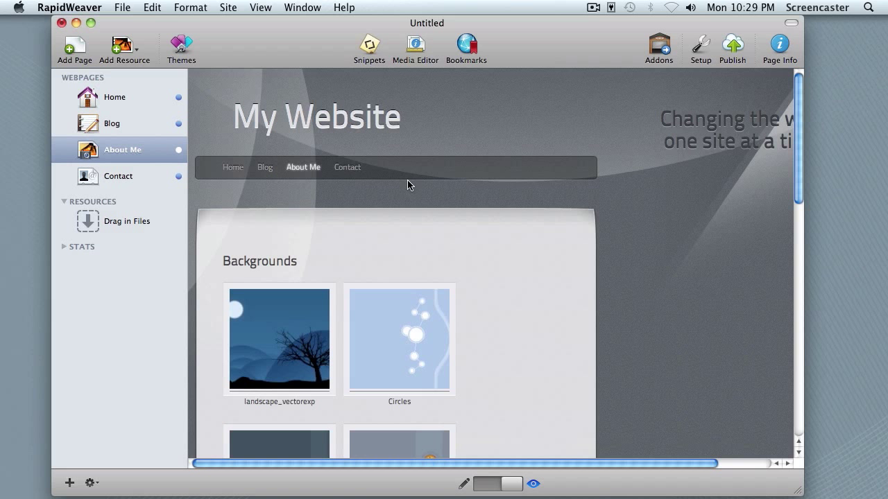
scroll(410, 185, "down", 10)
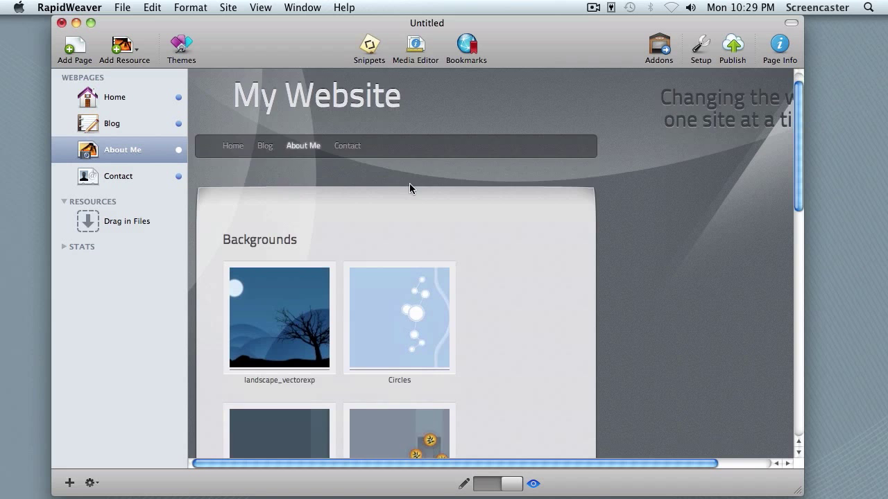
scroll(502, 231, "down", 2)
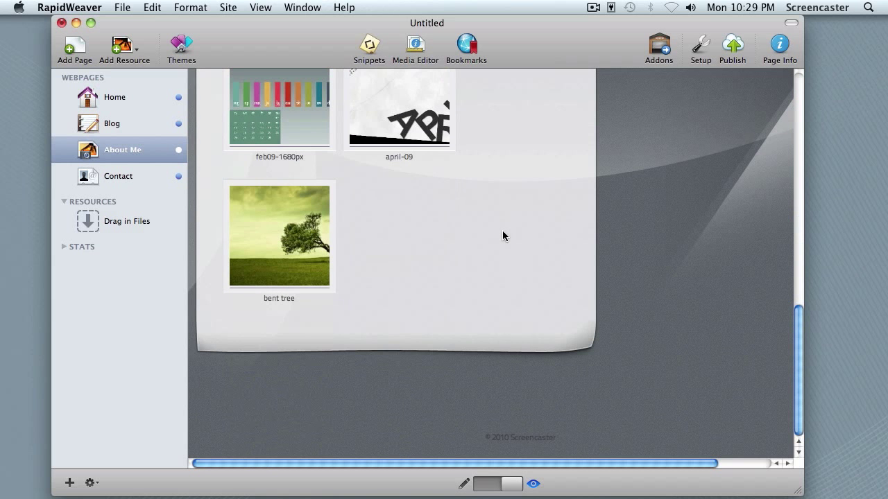
scroll(505, 239, "up", 10)
scroll(506, 243, "up", 3)
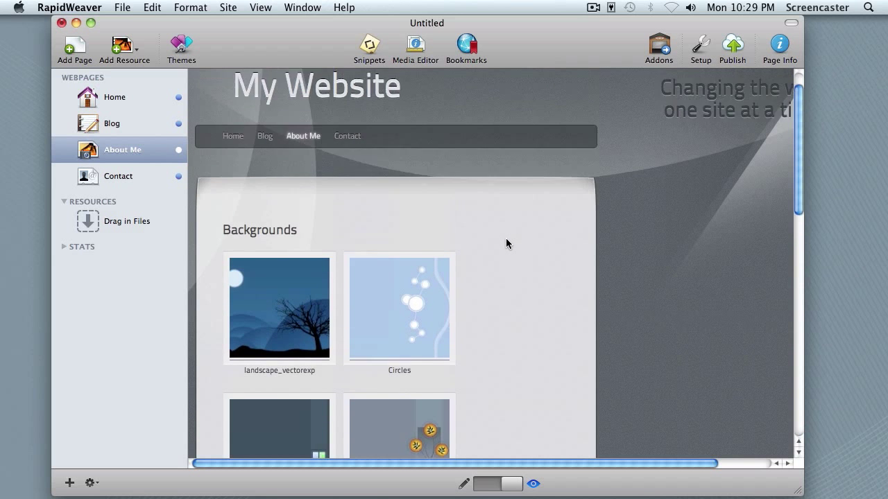